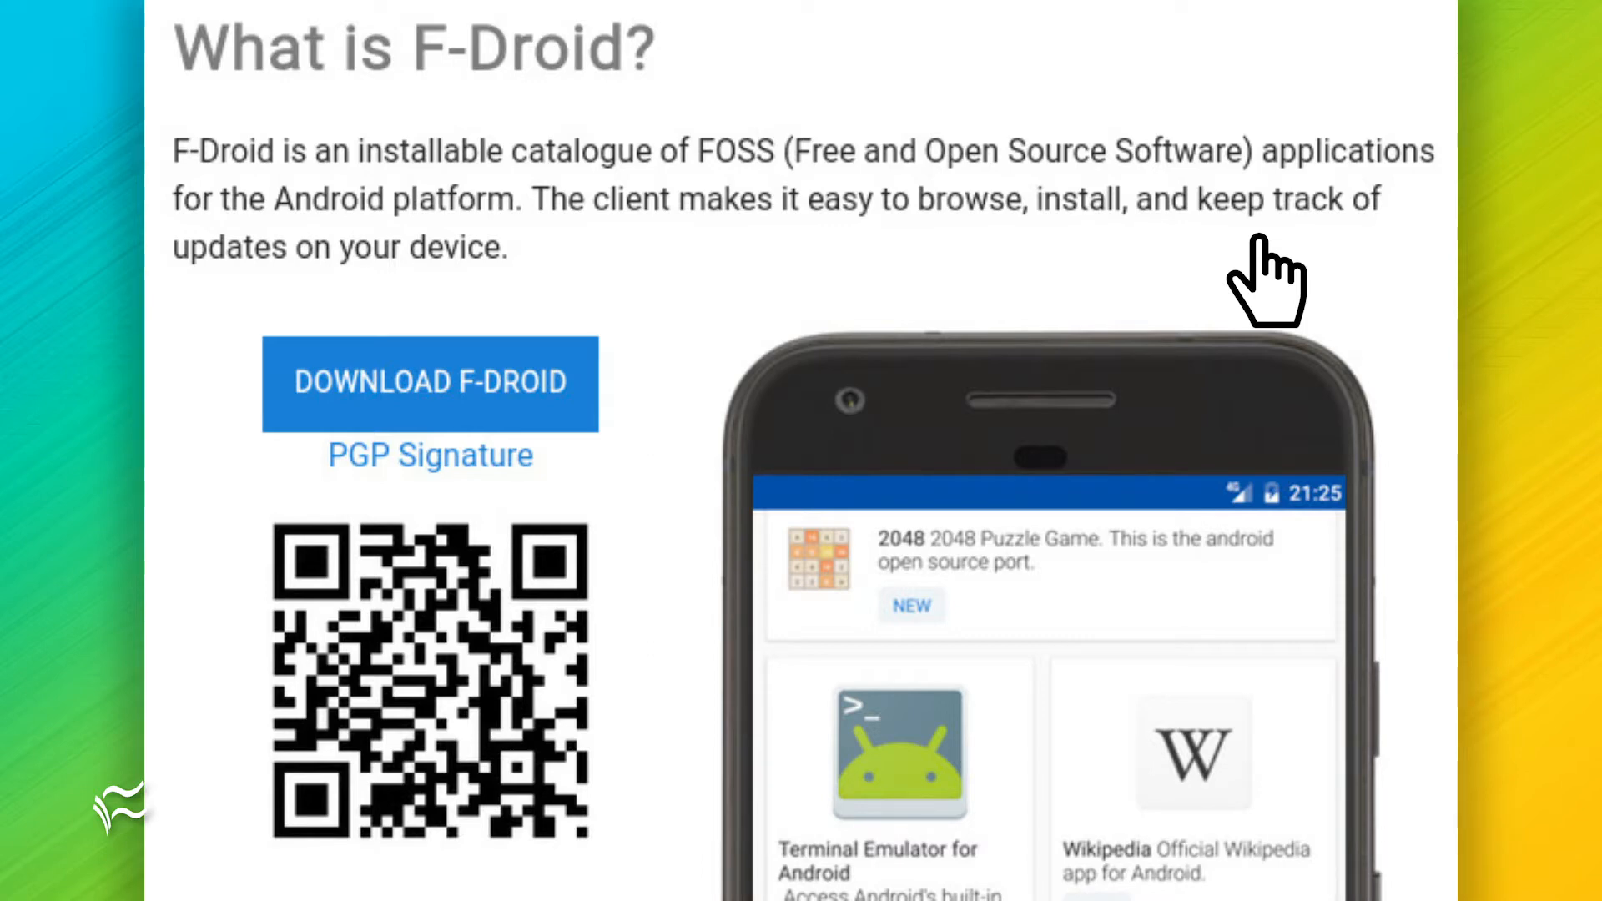
Download the F-Droid APK and confirm its installation in the package installer.
left_click(426, 388)
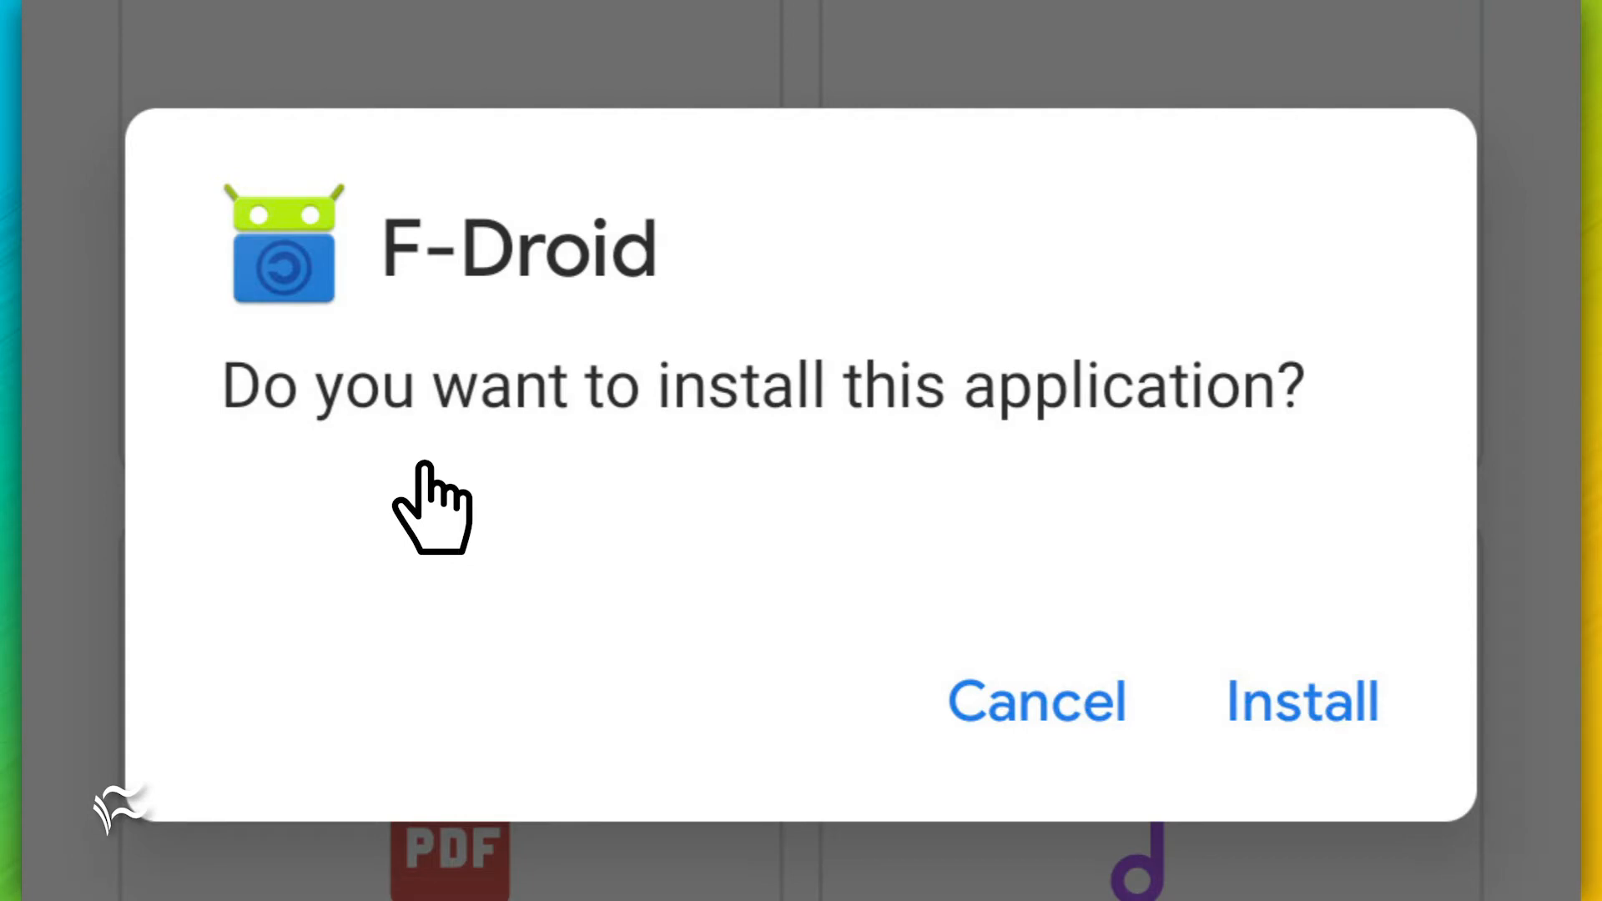
left_click(1308, 716)
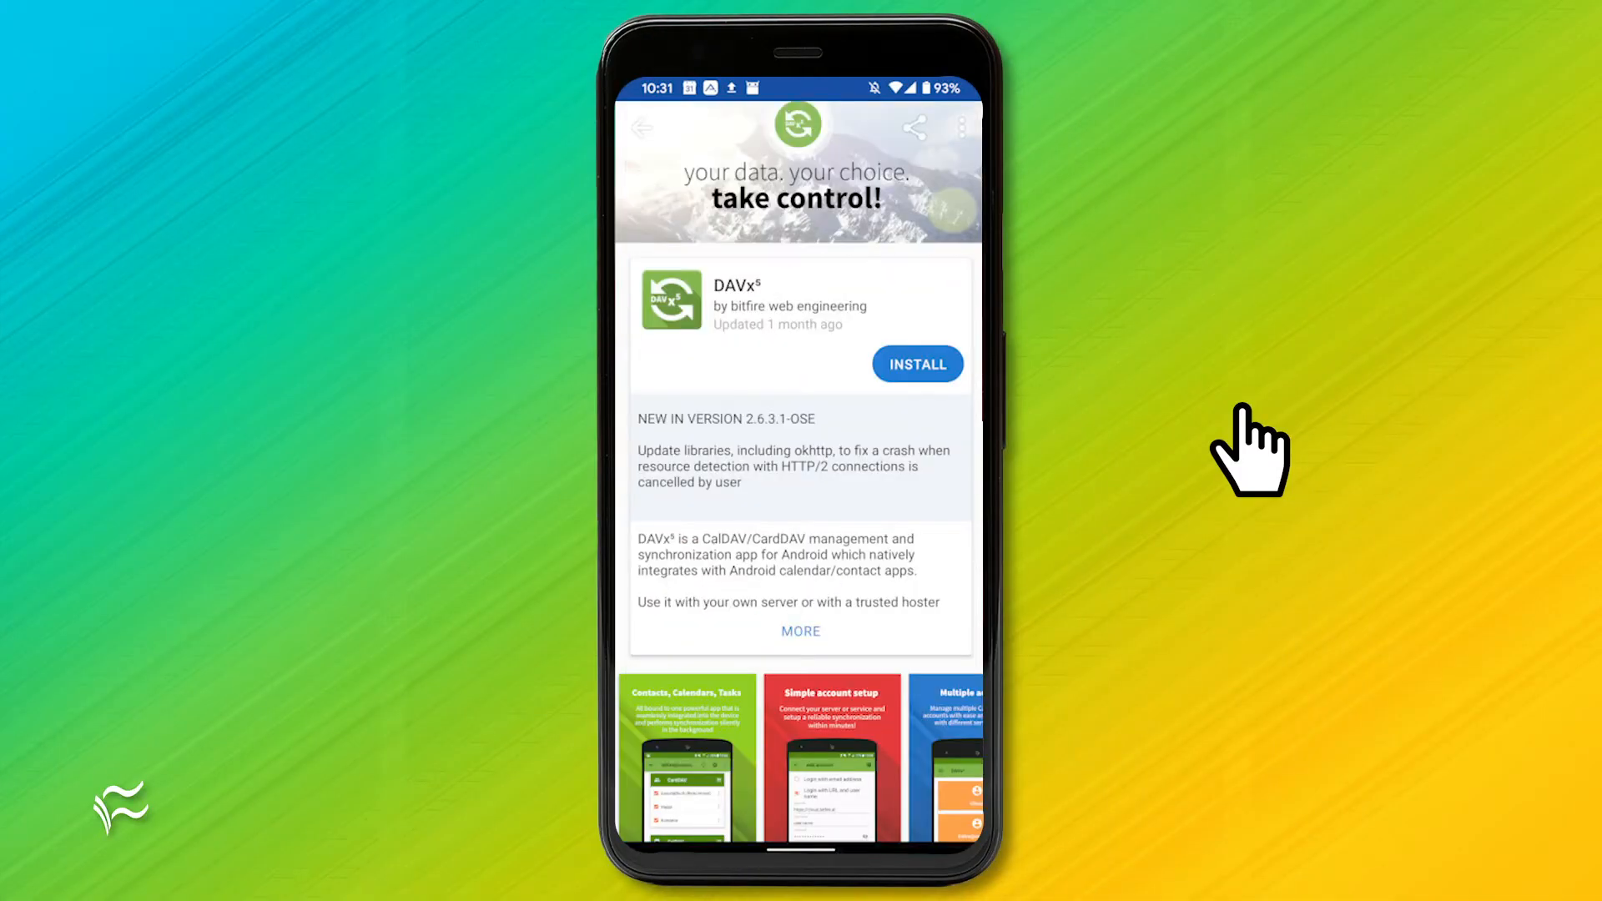
Install DAVx5 from F-Droid, allowing F-Droid as an install source along the way.
left_click(920, 364)
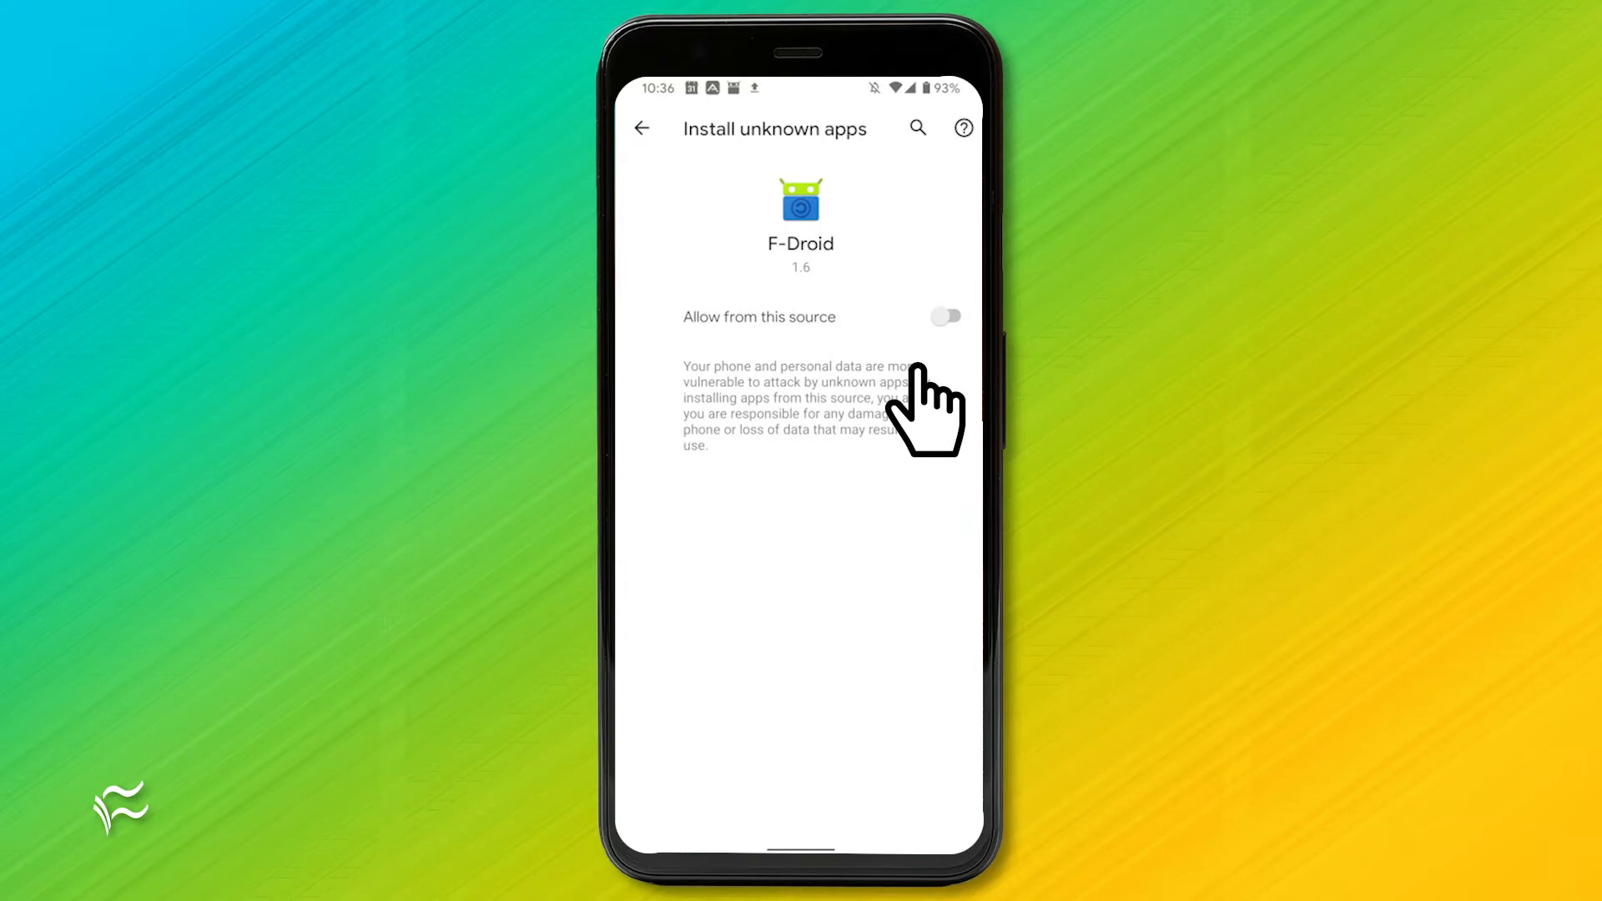
left_click(945, 318)
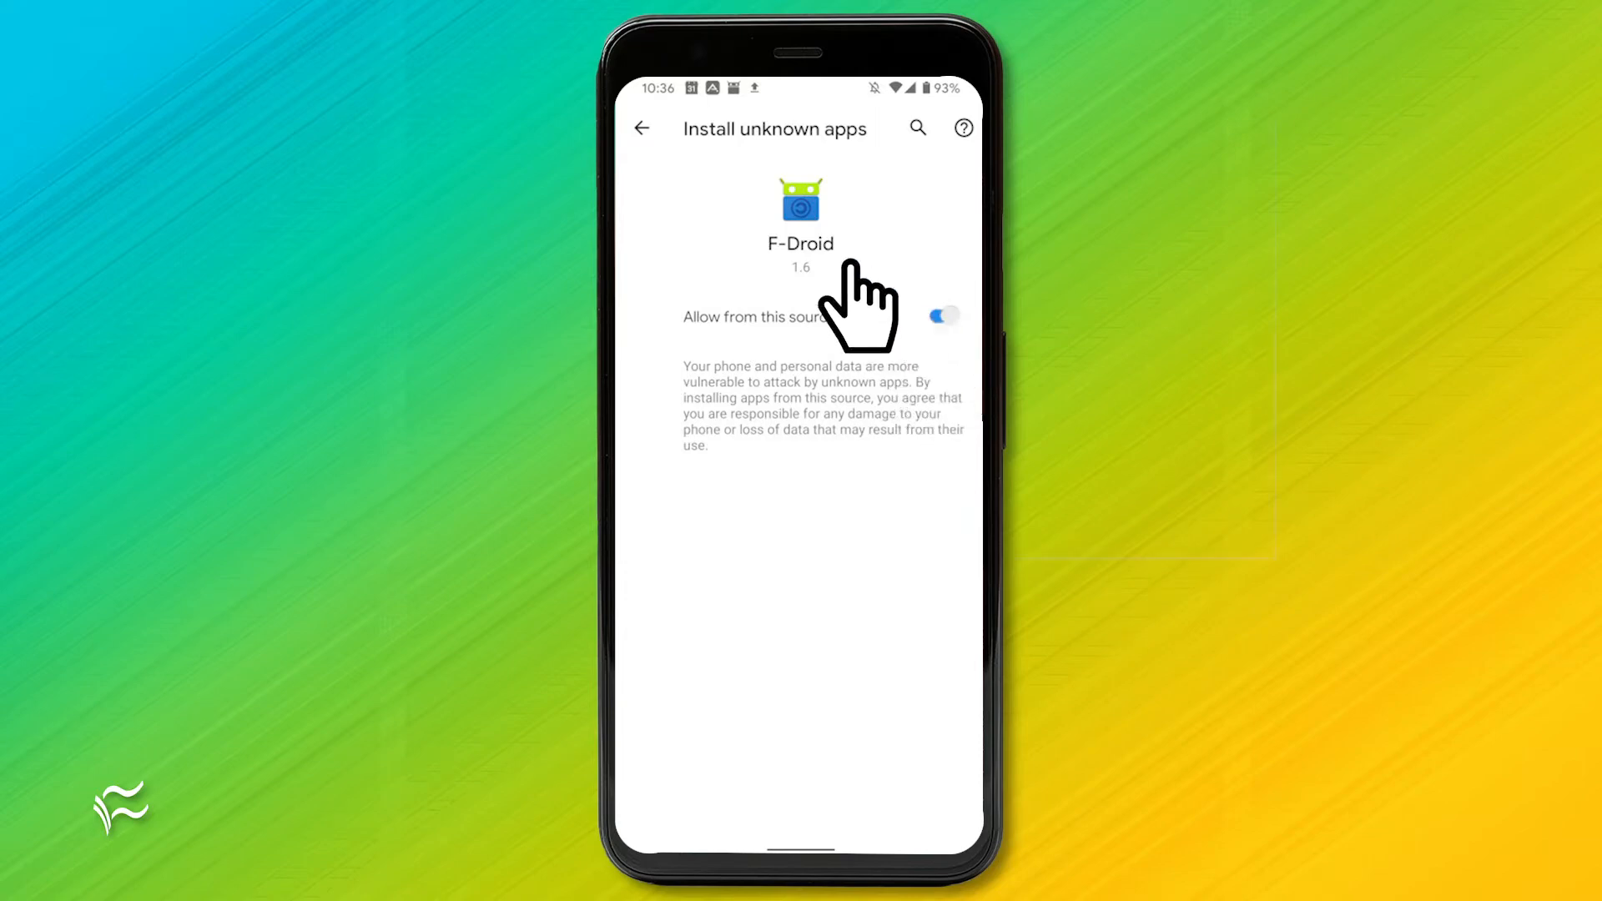
left_click(642, 130)
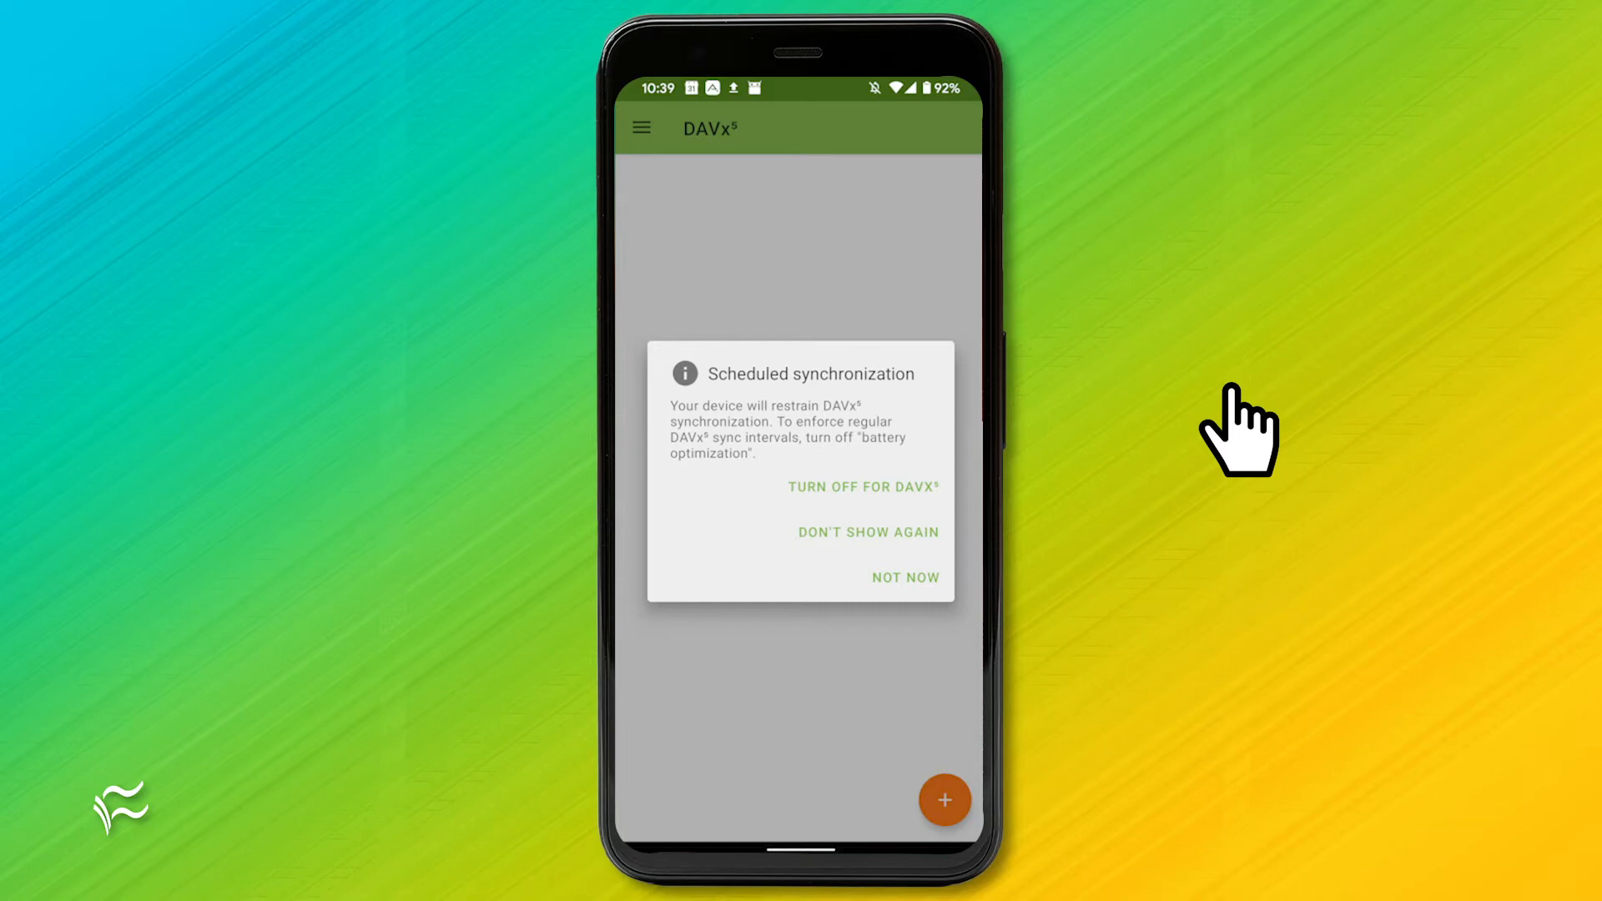
Turn off battery optimization for DAVx5 from the scheduled-synchronization notice.
left_click(863, 492)
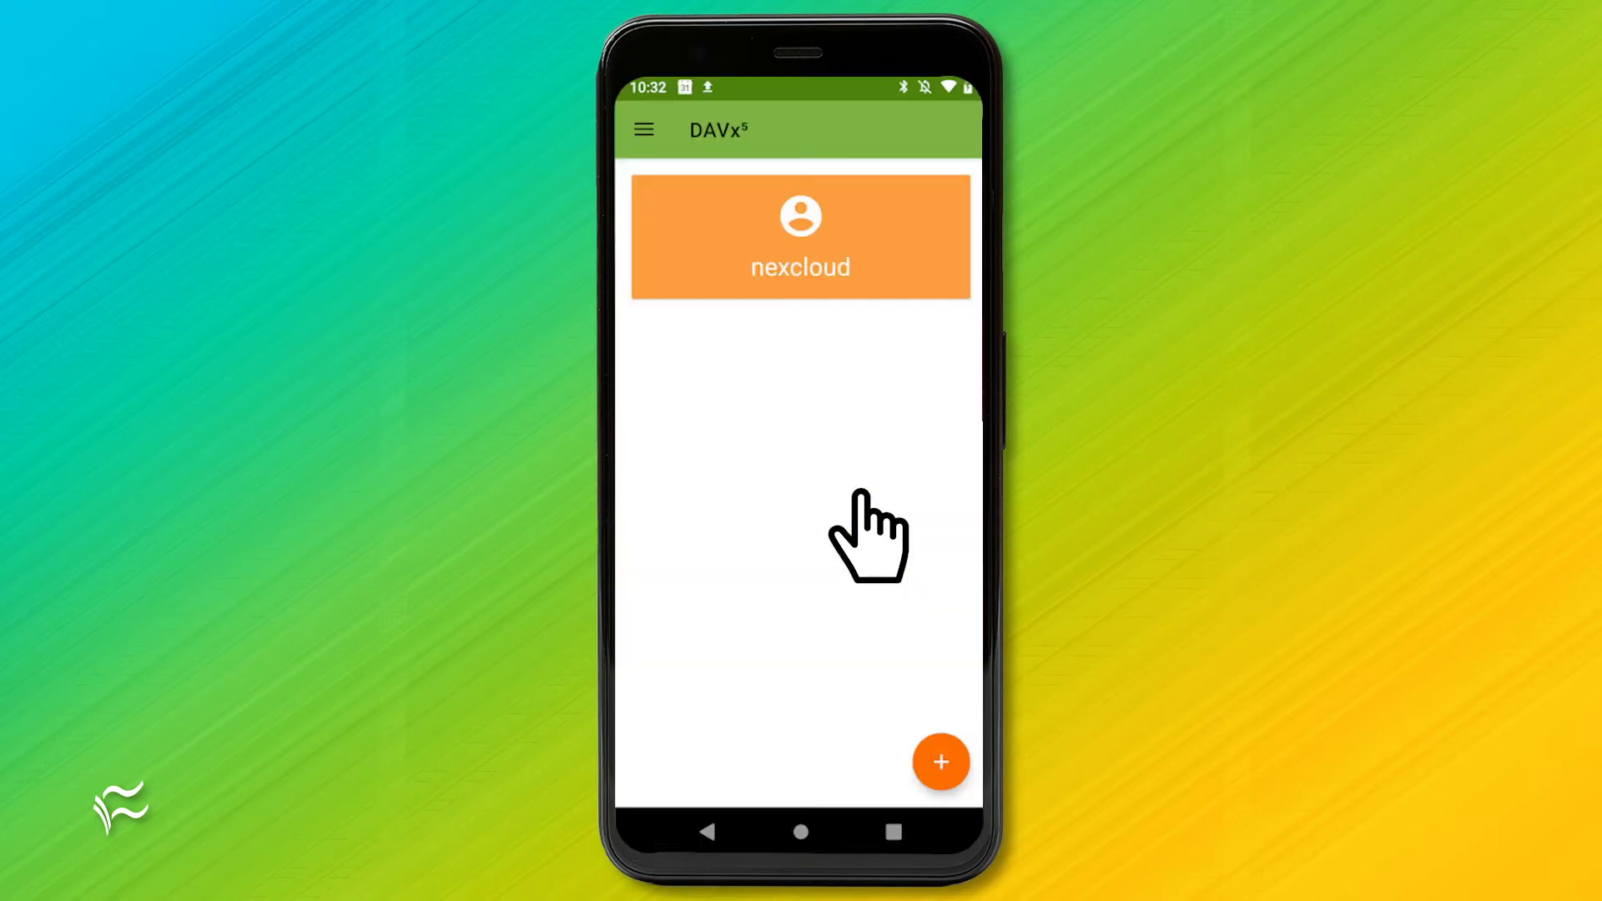
Start a new account using the 'Login with URL and user name' method for Nextcloud.
left_click(941, 760)
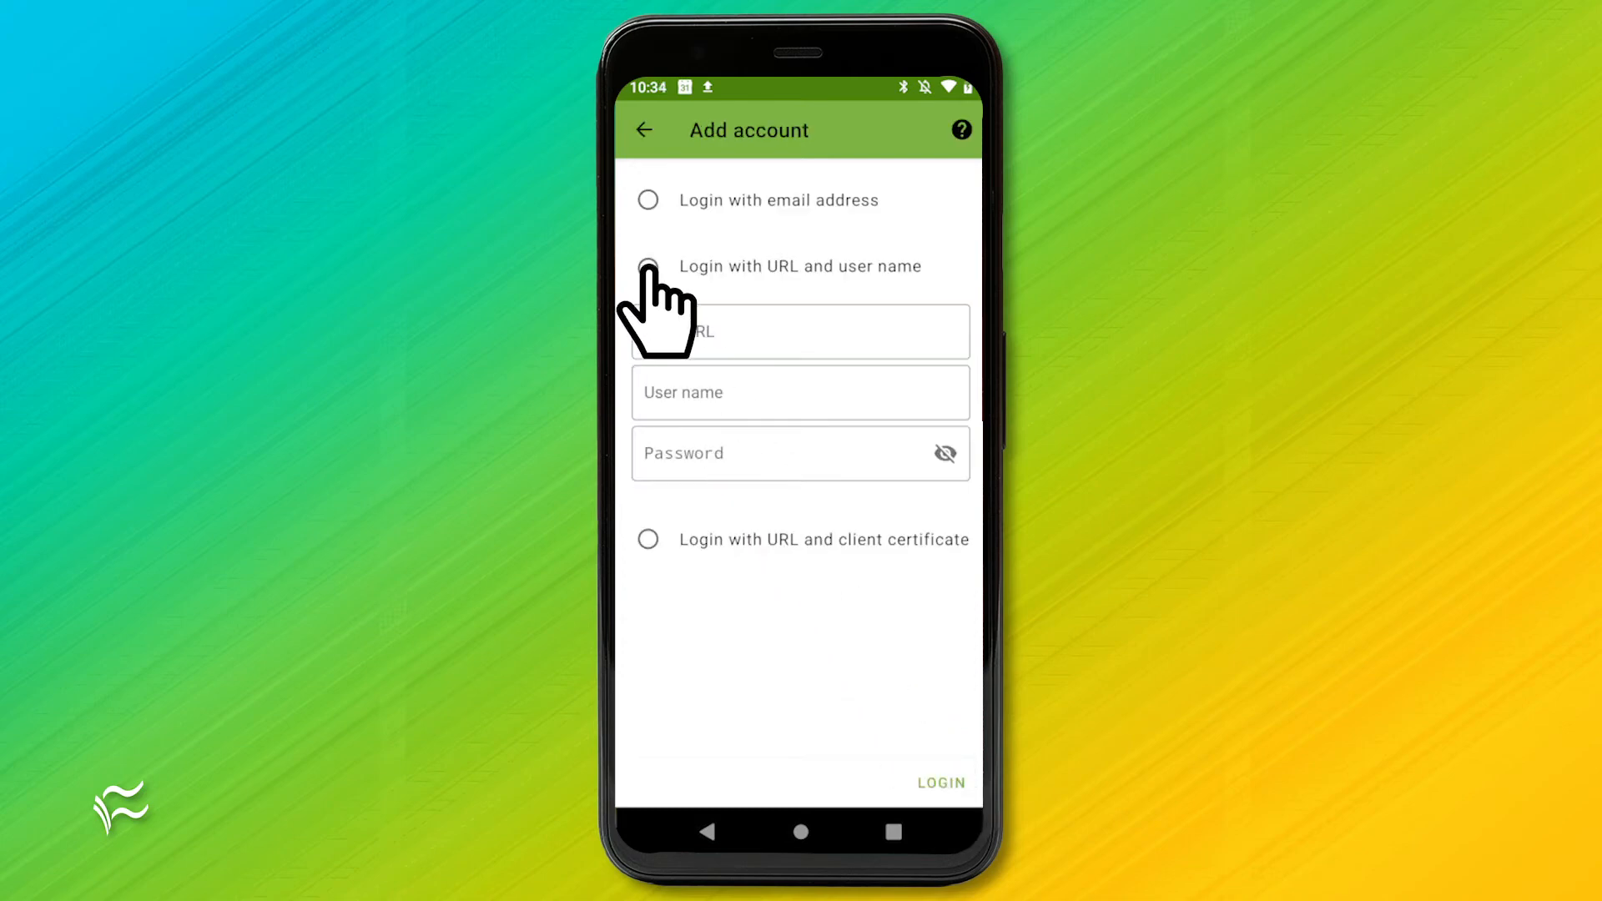
left_click(648, 267)
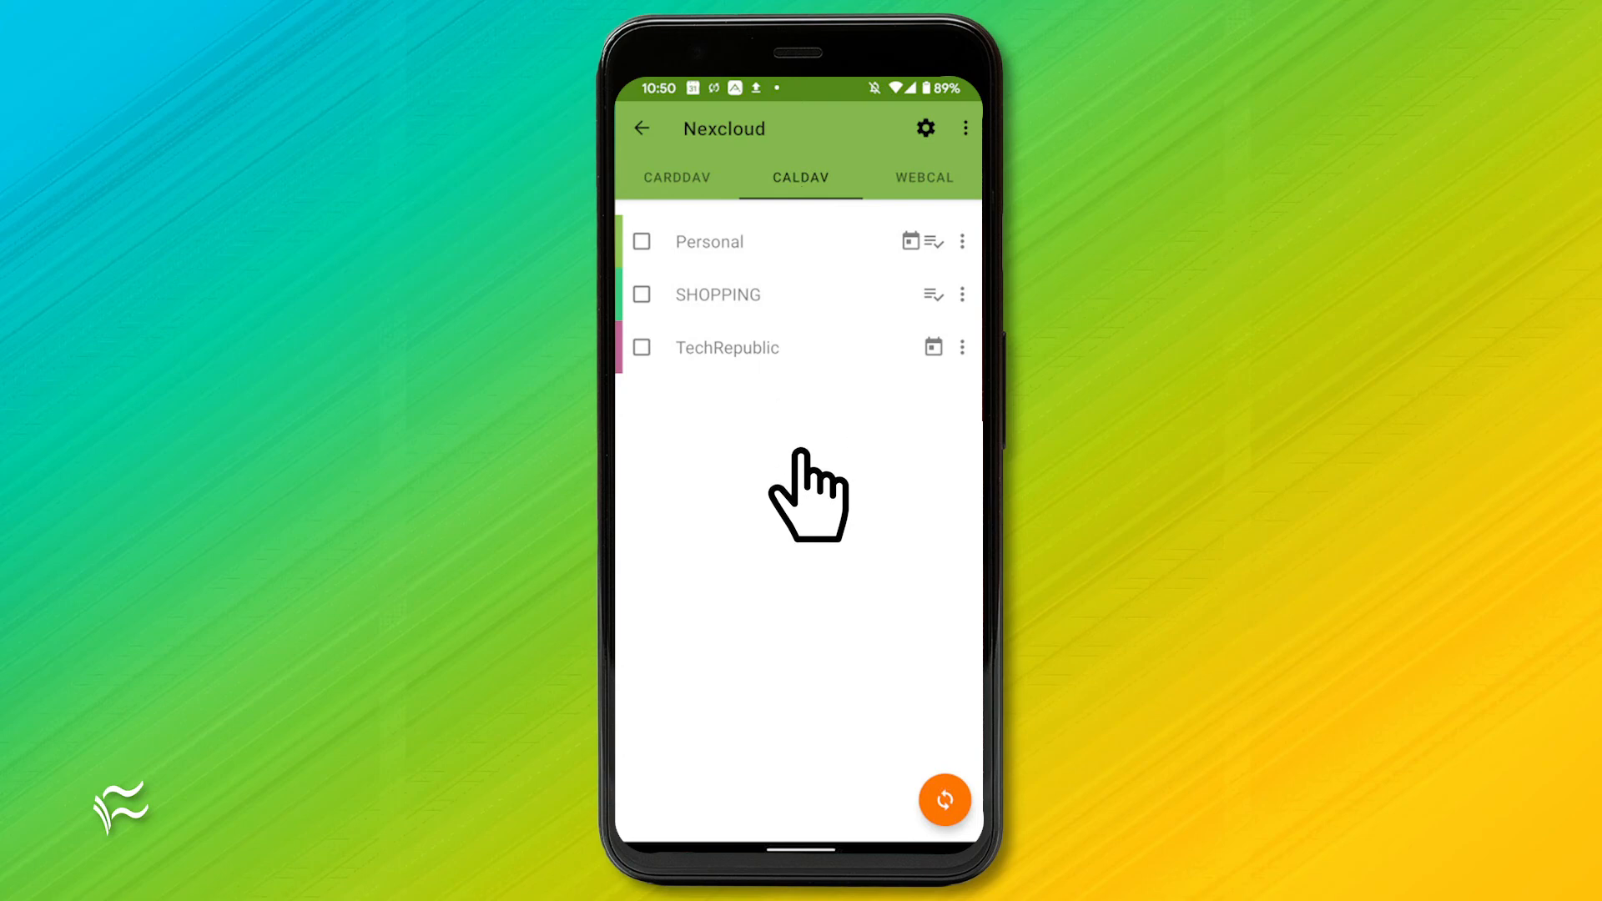
Enable the TechRepublic calendar for syncing and run an account sync now.
left_click(641, 347)
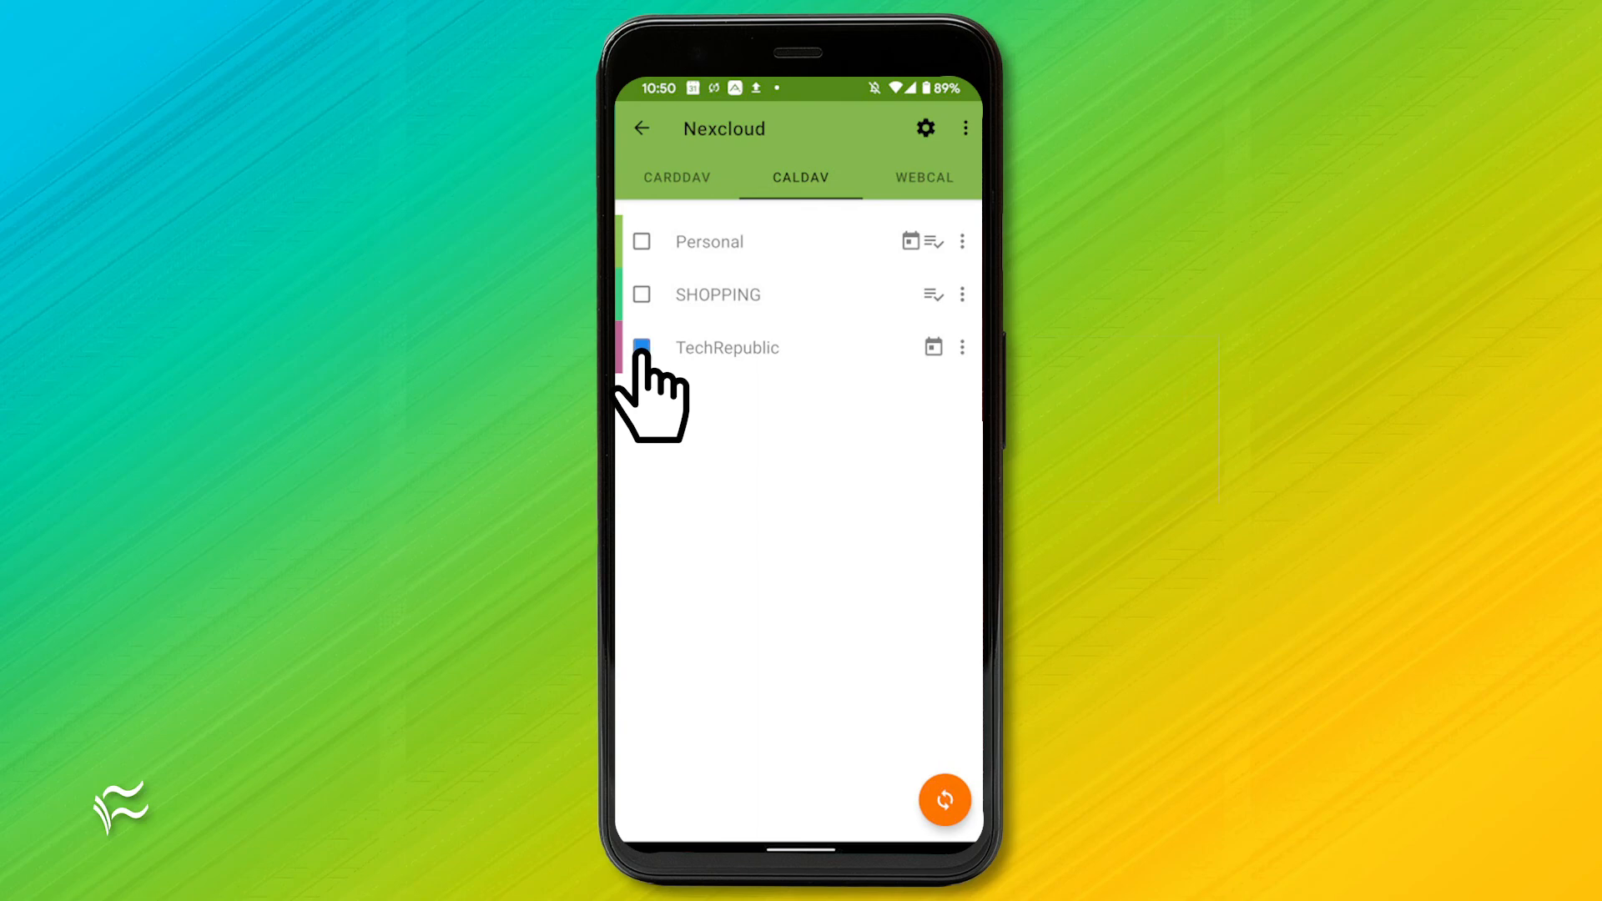
left_click(945, 799)
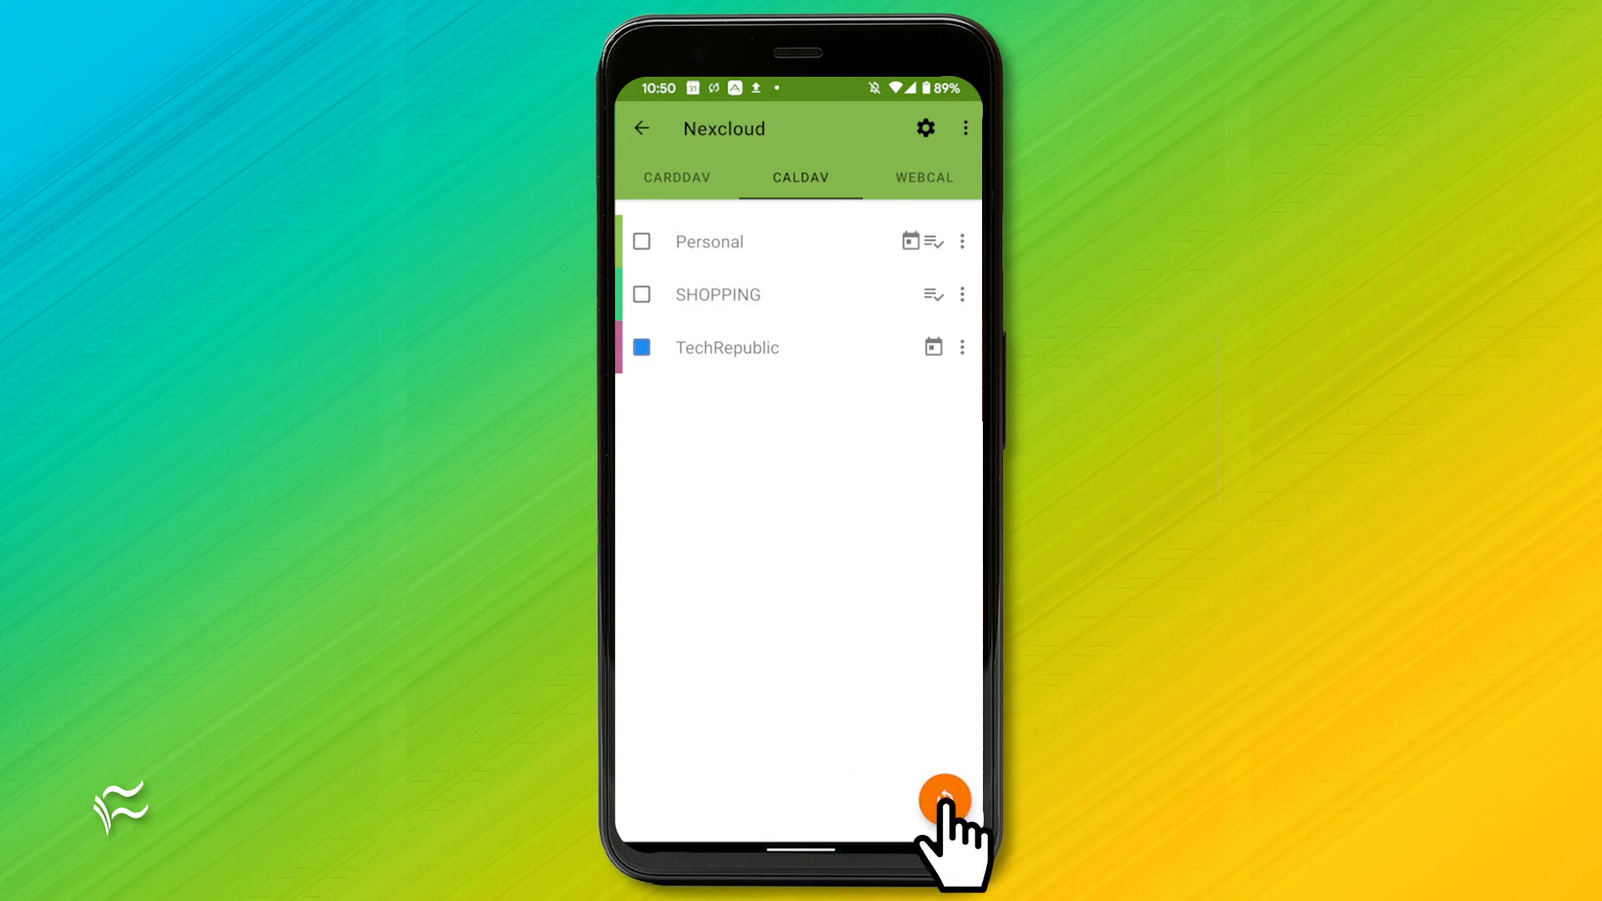